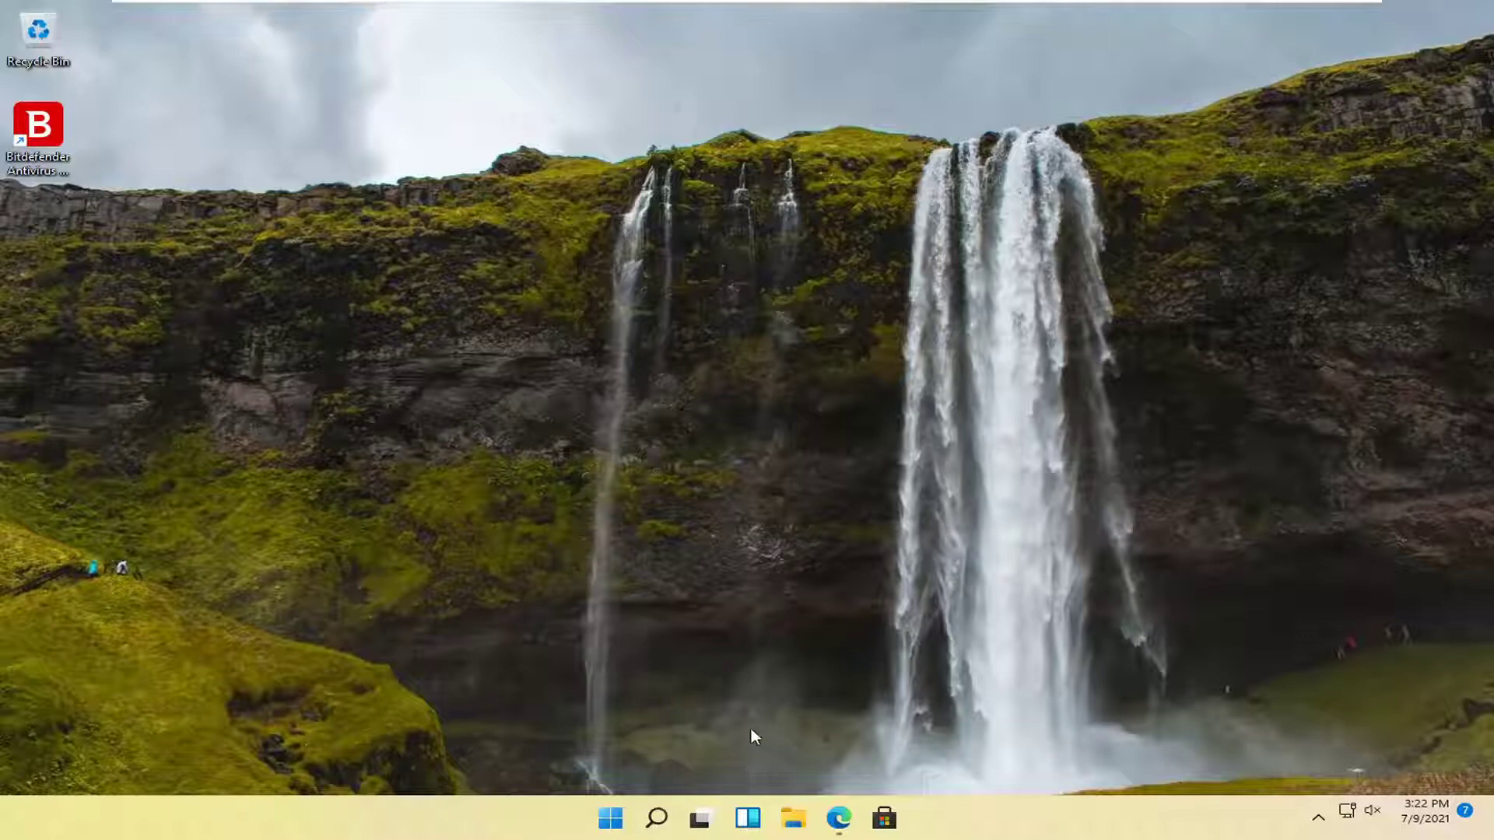
# - Launch Control Panel from search and, in Large icons view, open Programs and Features
pyautogui.click(652, 814)
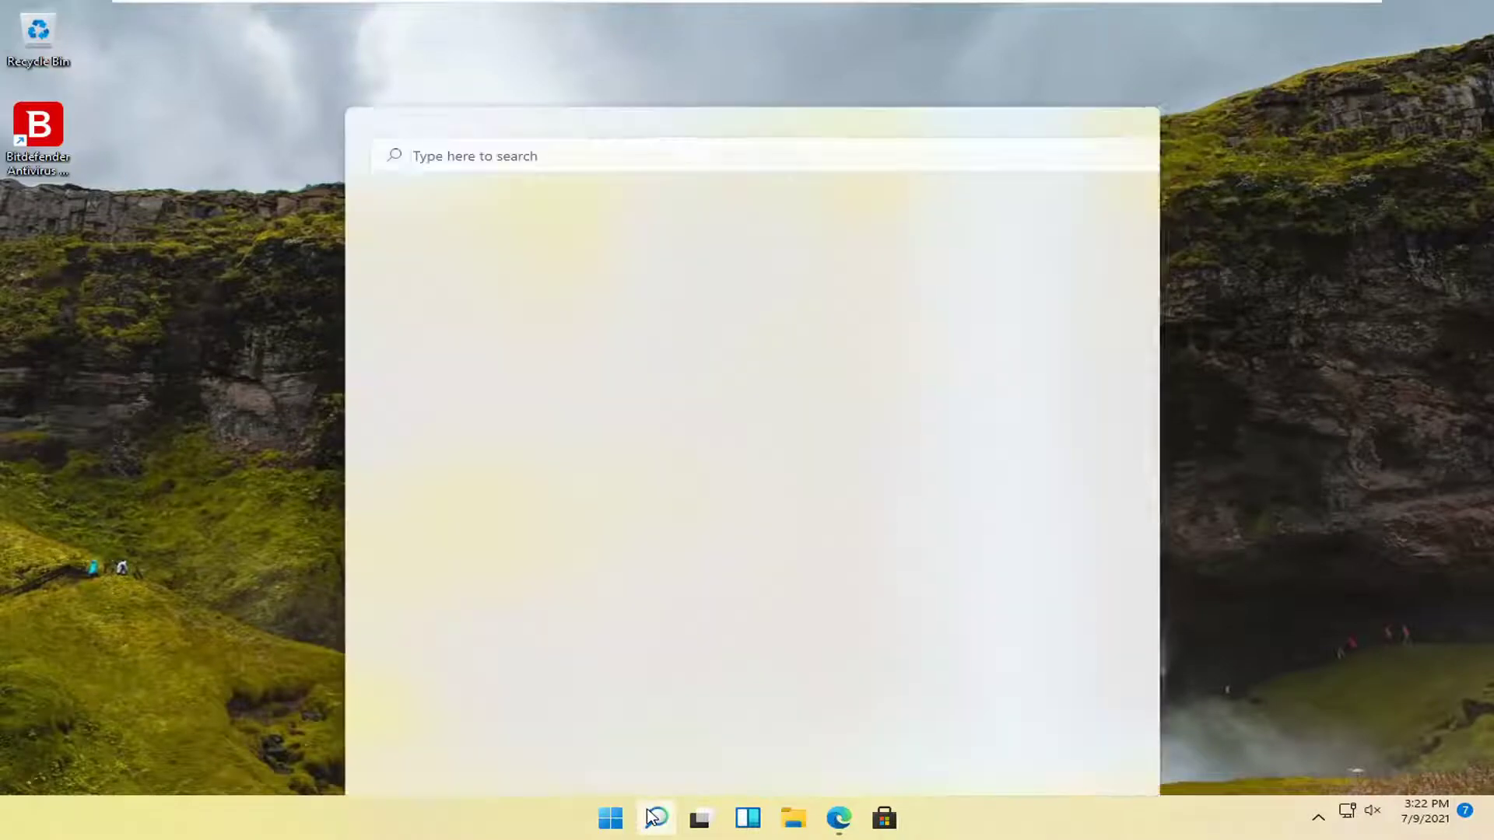
pyautogui.write('control panel')
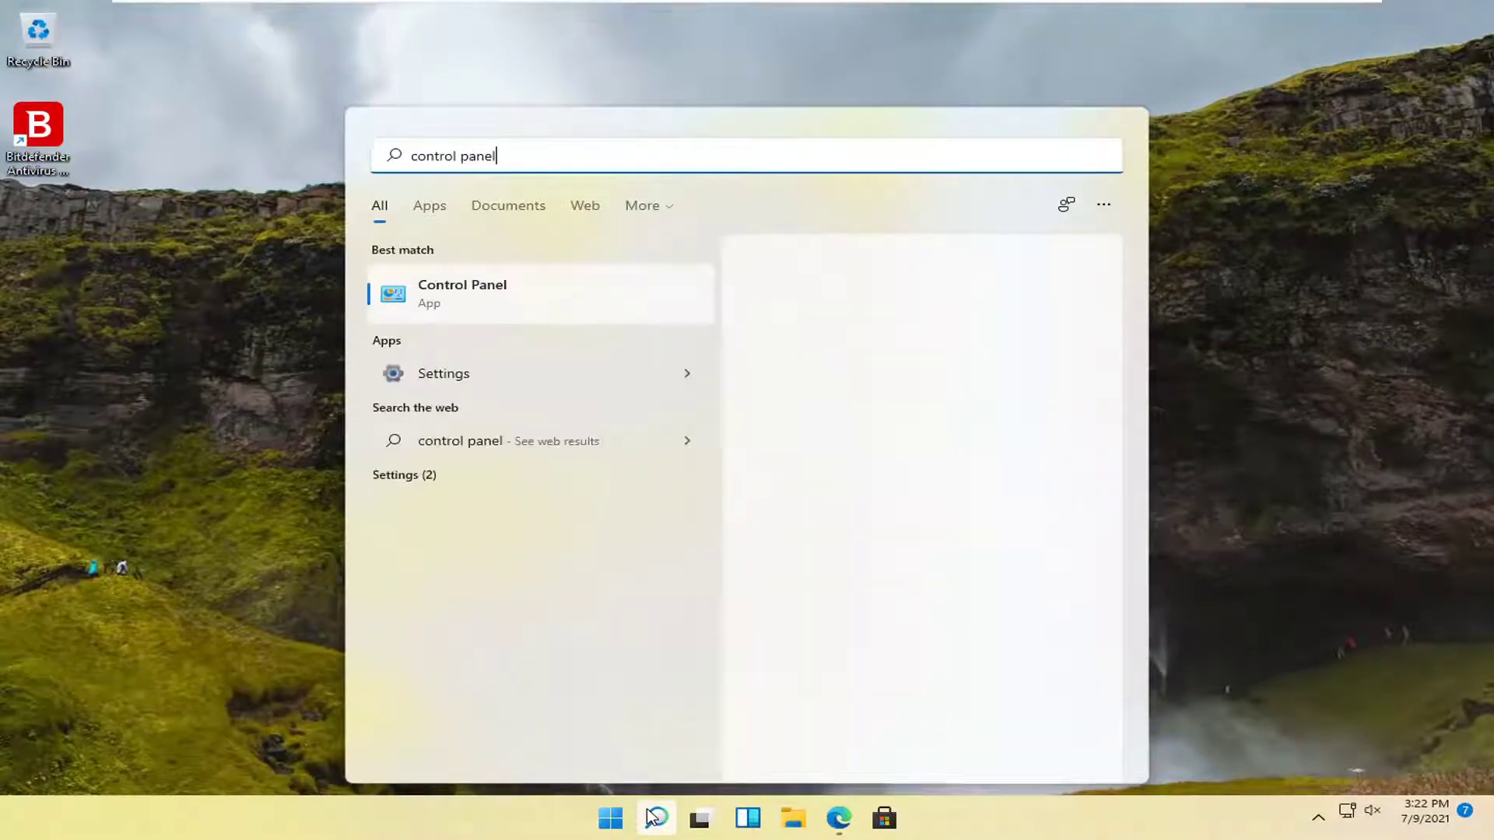
pyautogui.click(445, 294)
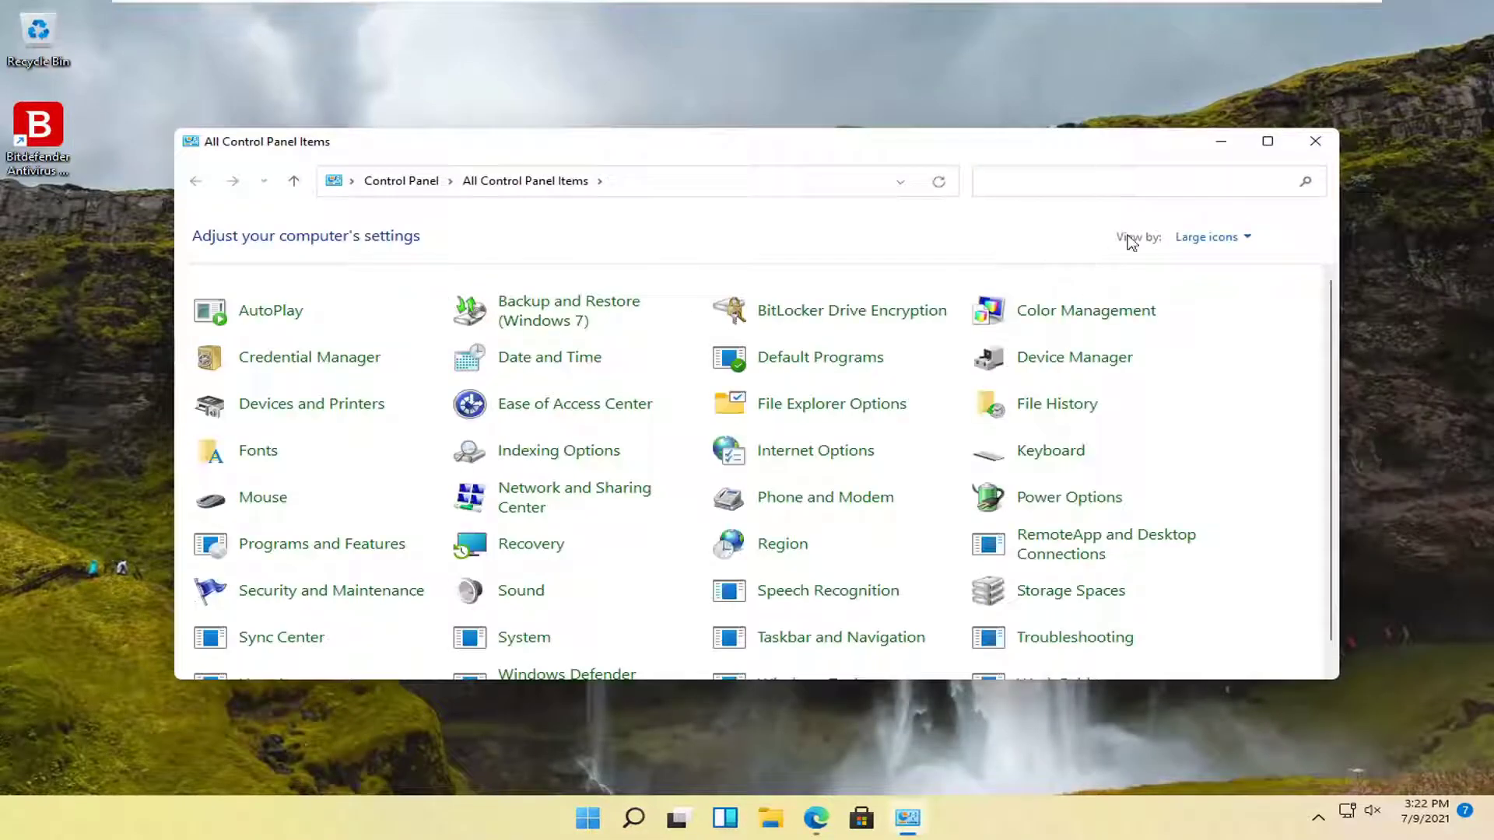
pyautogui.click(1214, 238)
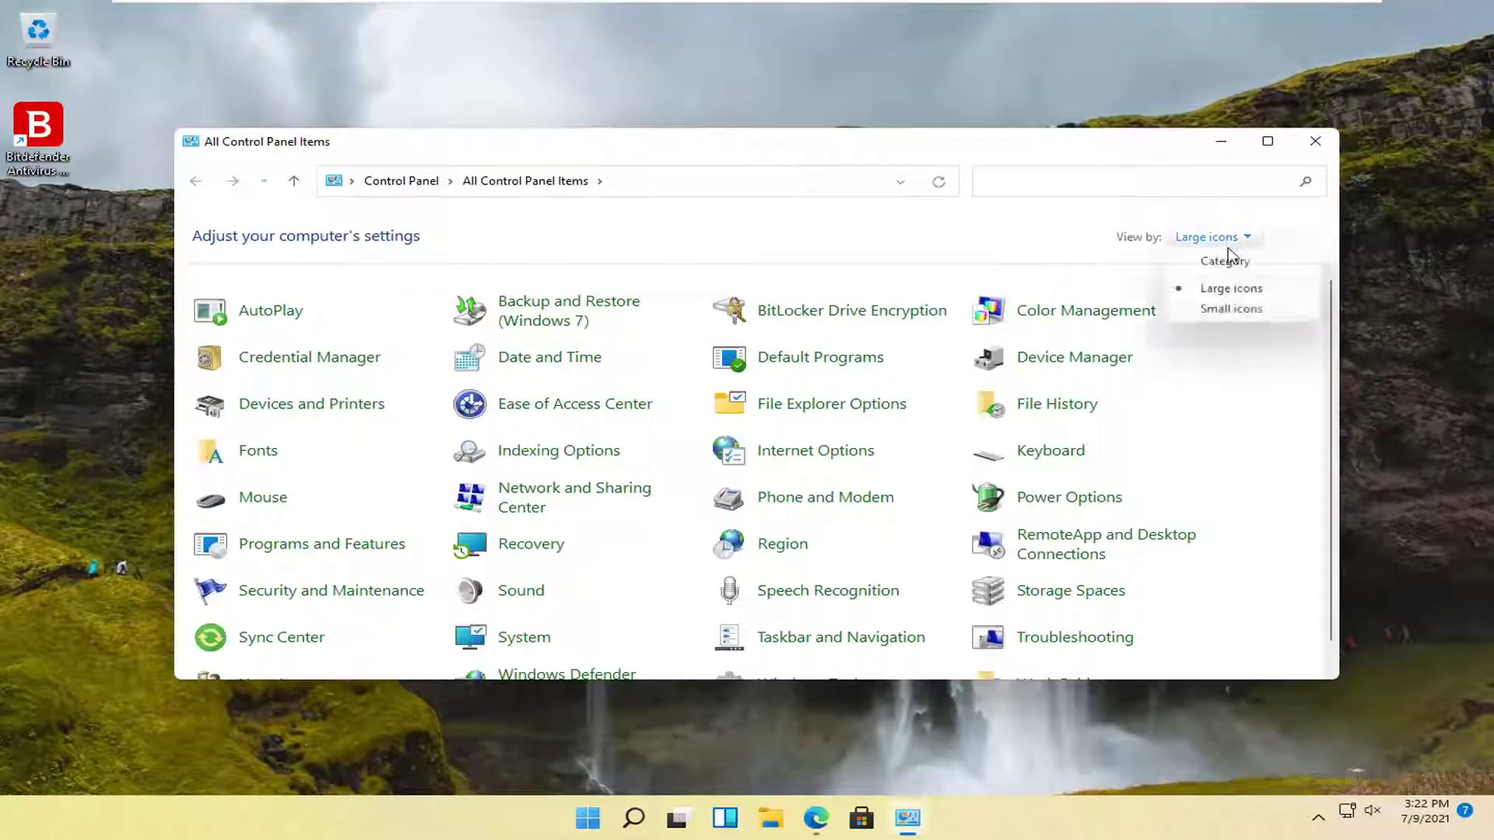
pyautogui.click(1224, 288)
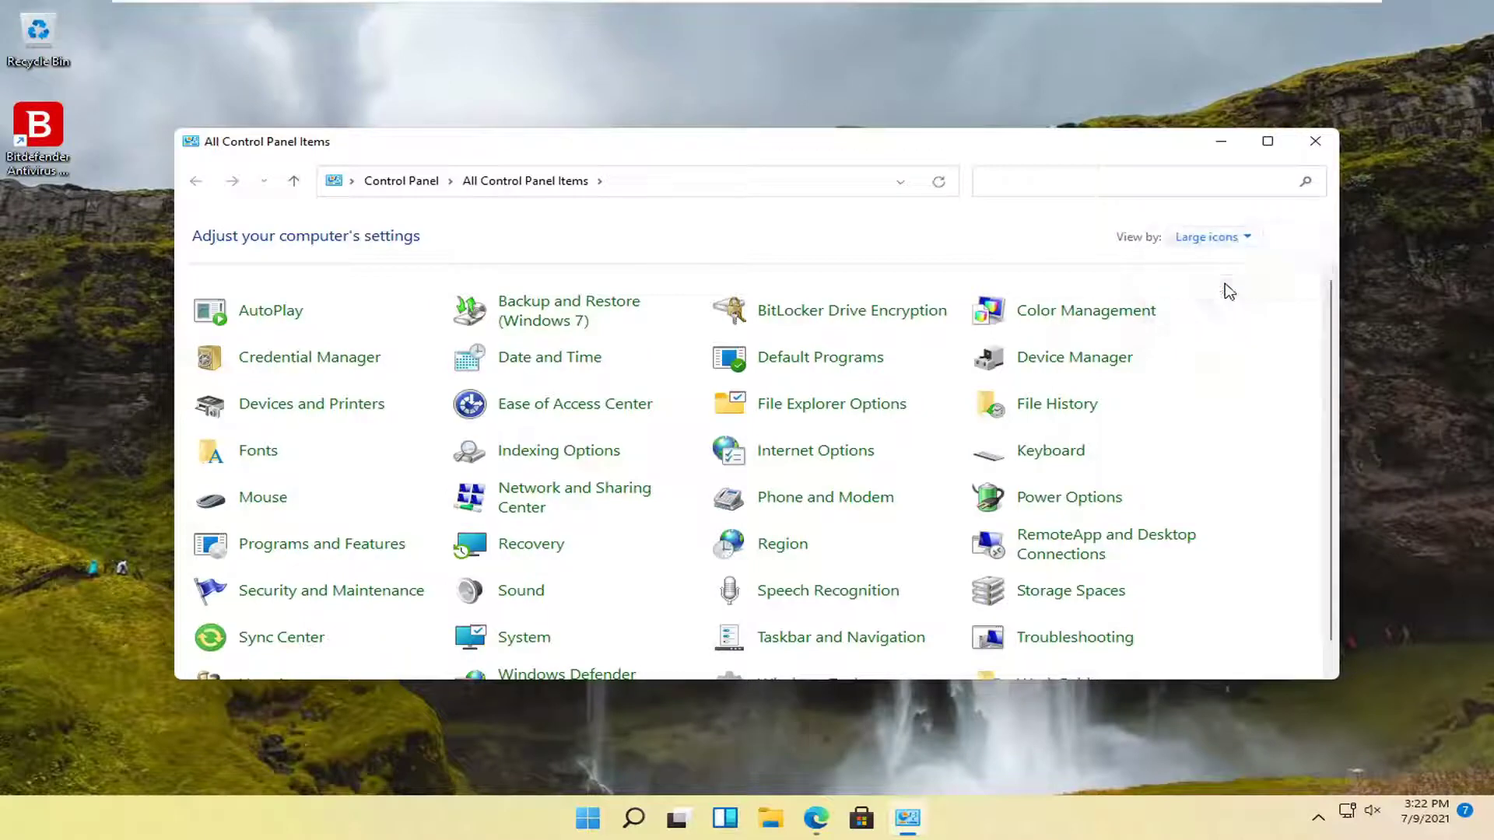
pyautogui.click(368, 548)
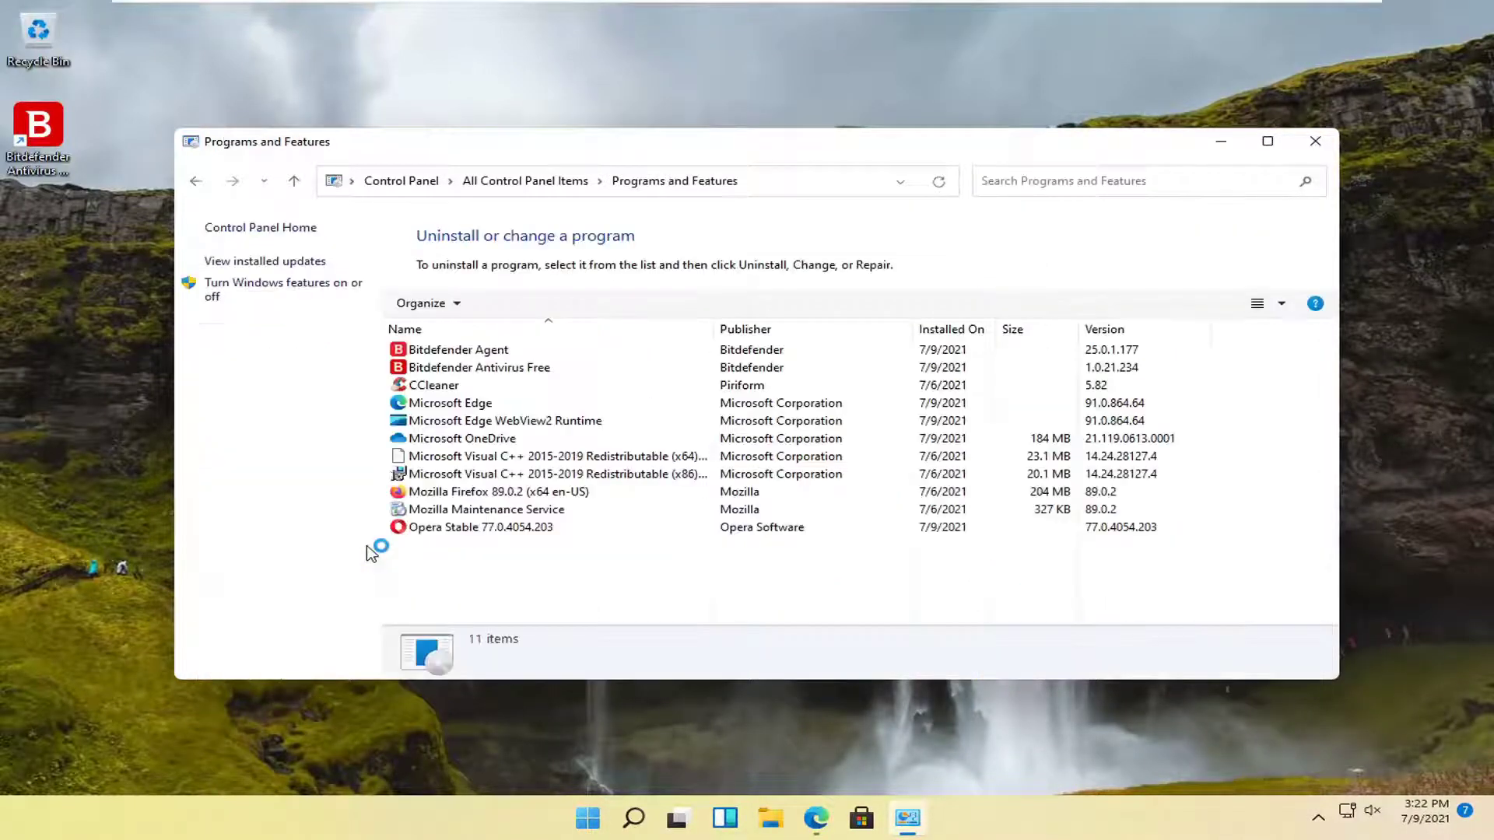
# - Uninstall Bitdefender Antivirus Free, approving the UAC prompt and the Bitdefender confirmation
pyautogui.click(498, 369)
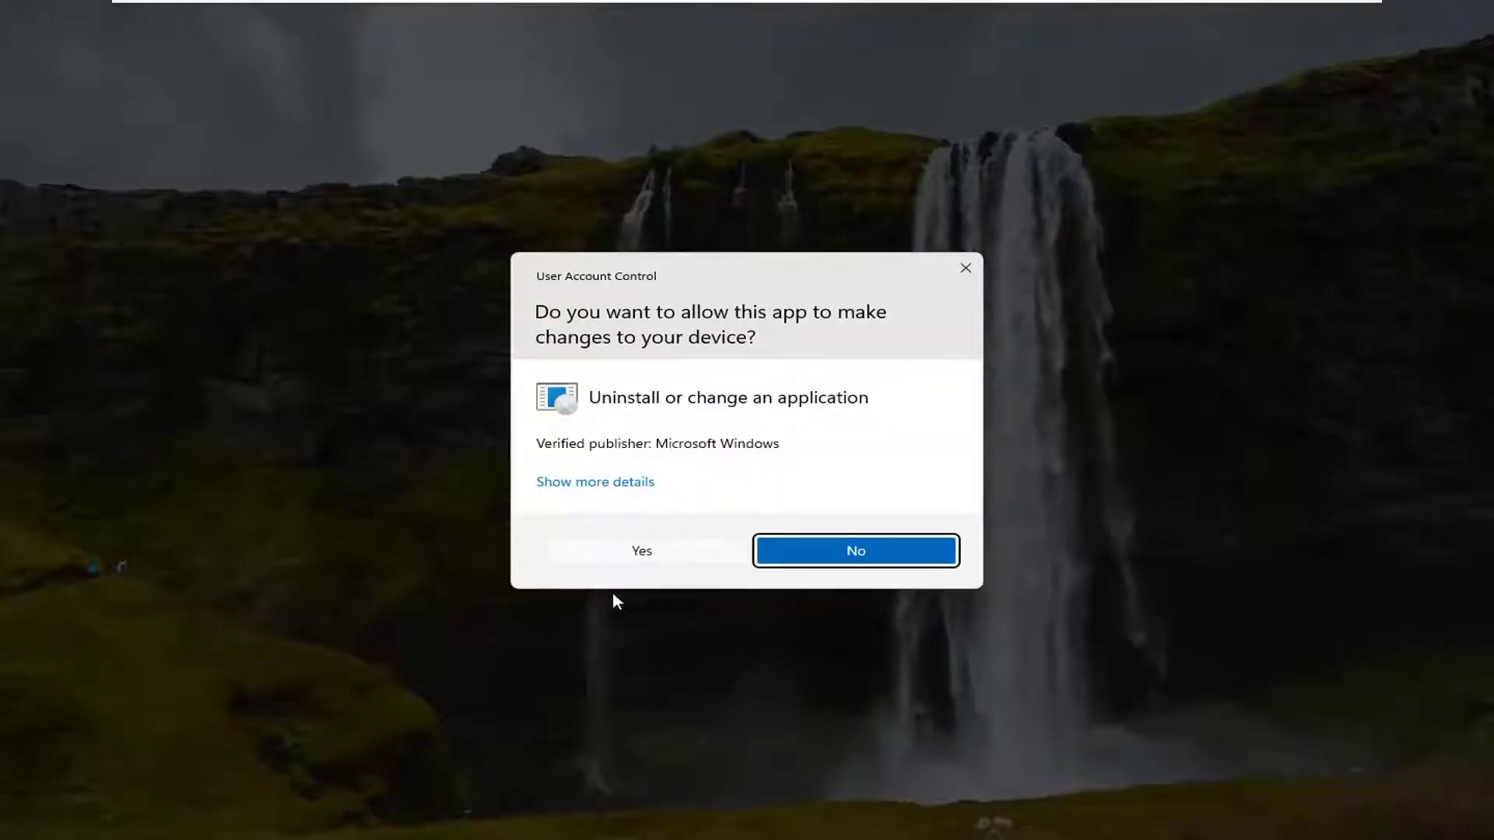
pyautogui.click(627, 560)
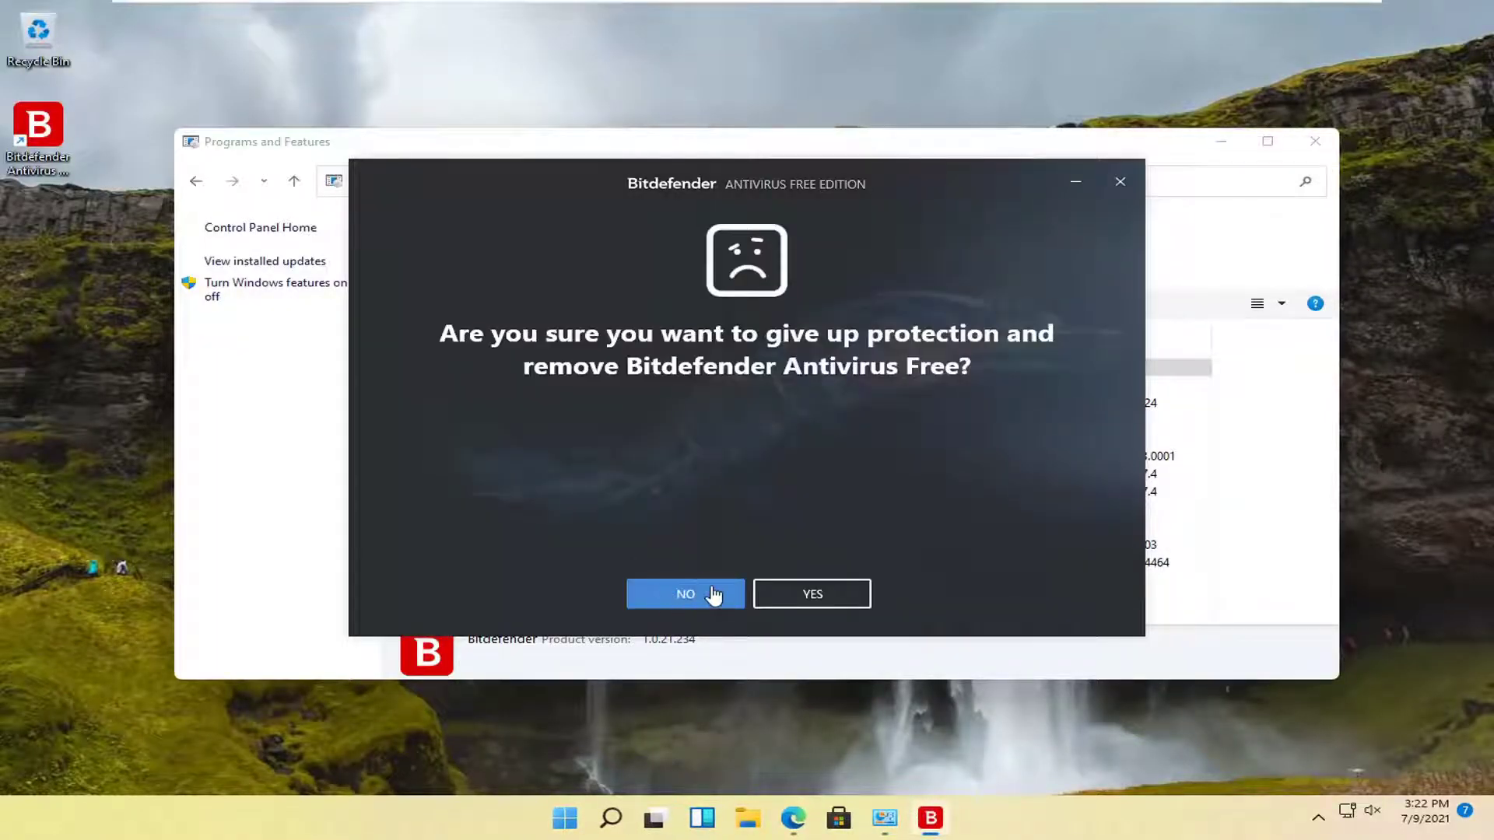
pyautogui.click(823, 607)
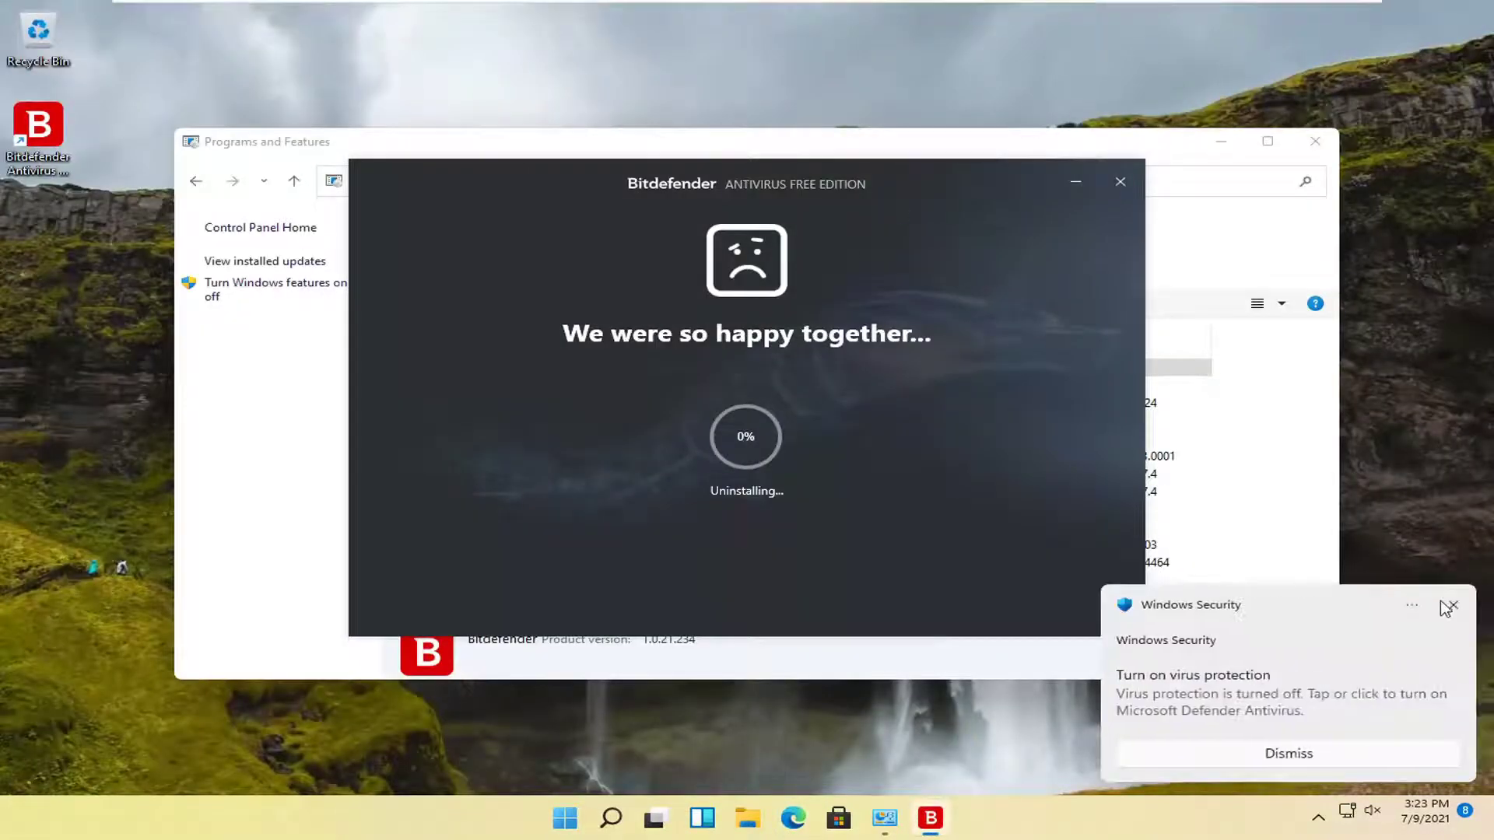
# - Dismiss the Windows Security virus protection notification while Bitdefender Antivirus Free is removed
pyautogui.click(1453, 606)
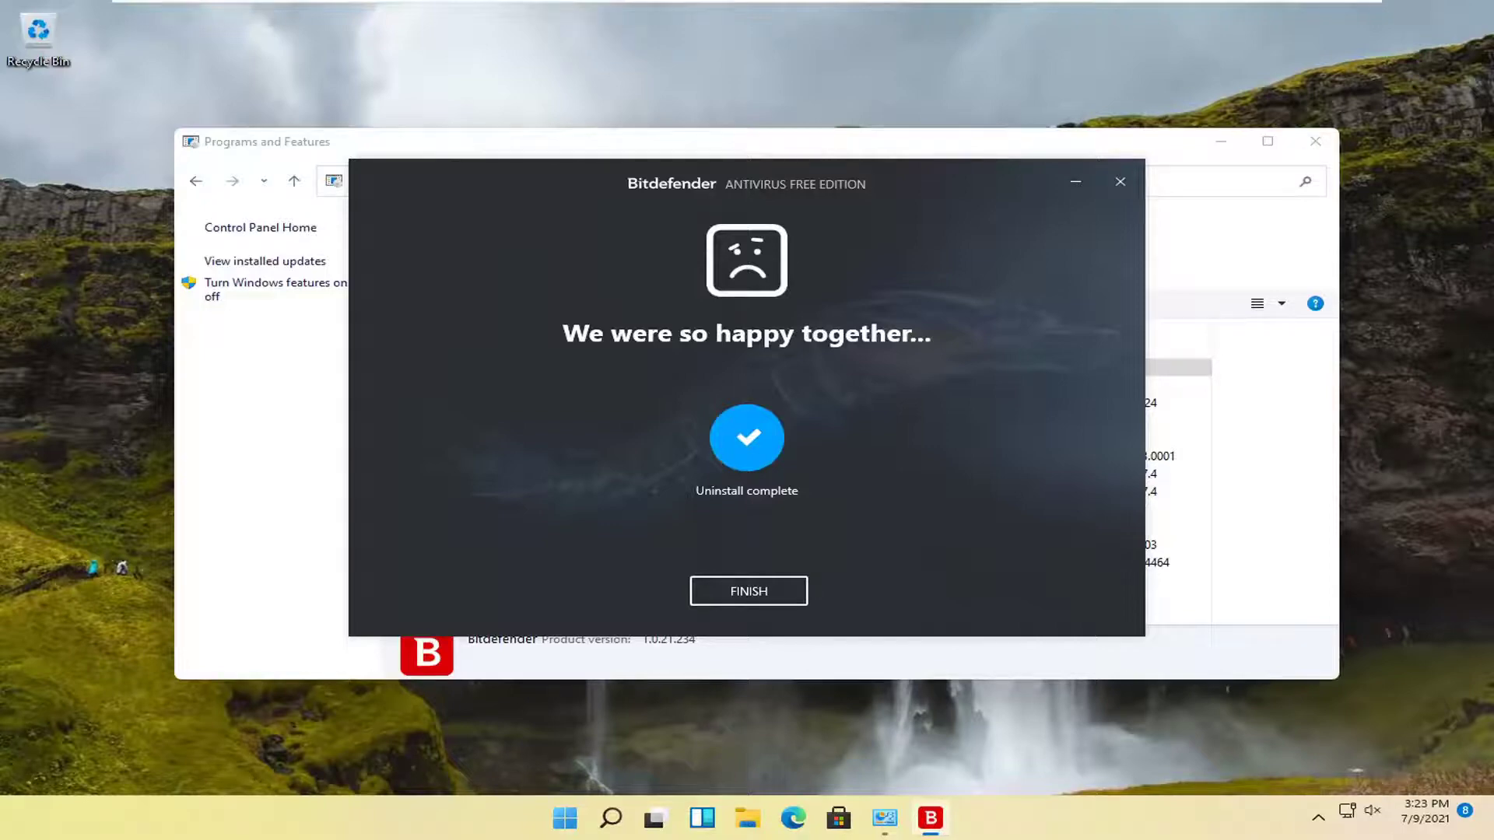
# - Close the finished uninstaller, then uninstall Bitdefender Agent and approve the UAC prompt
pyautogui.click(735, 592)
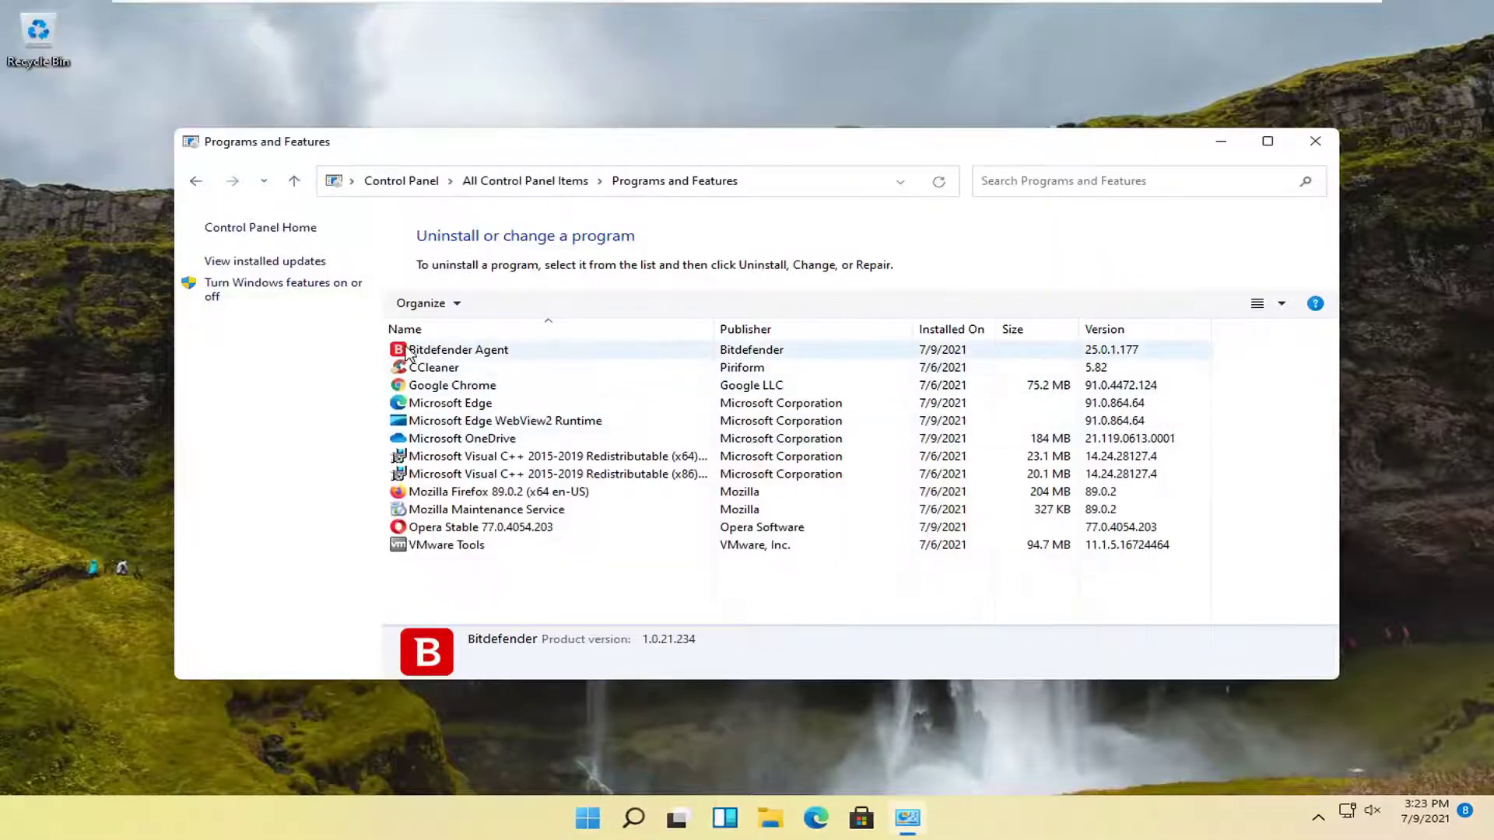
pyautogui.click(481, 356)
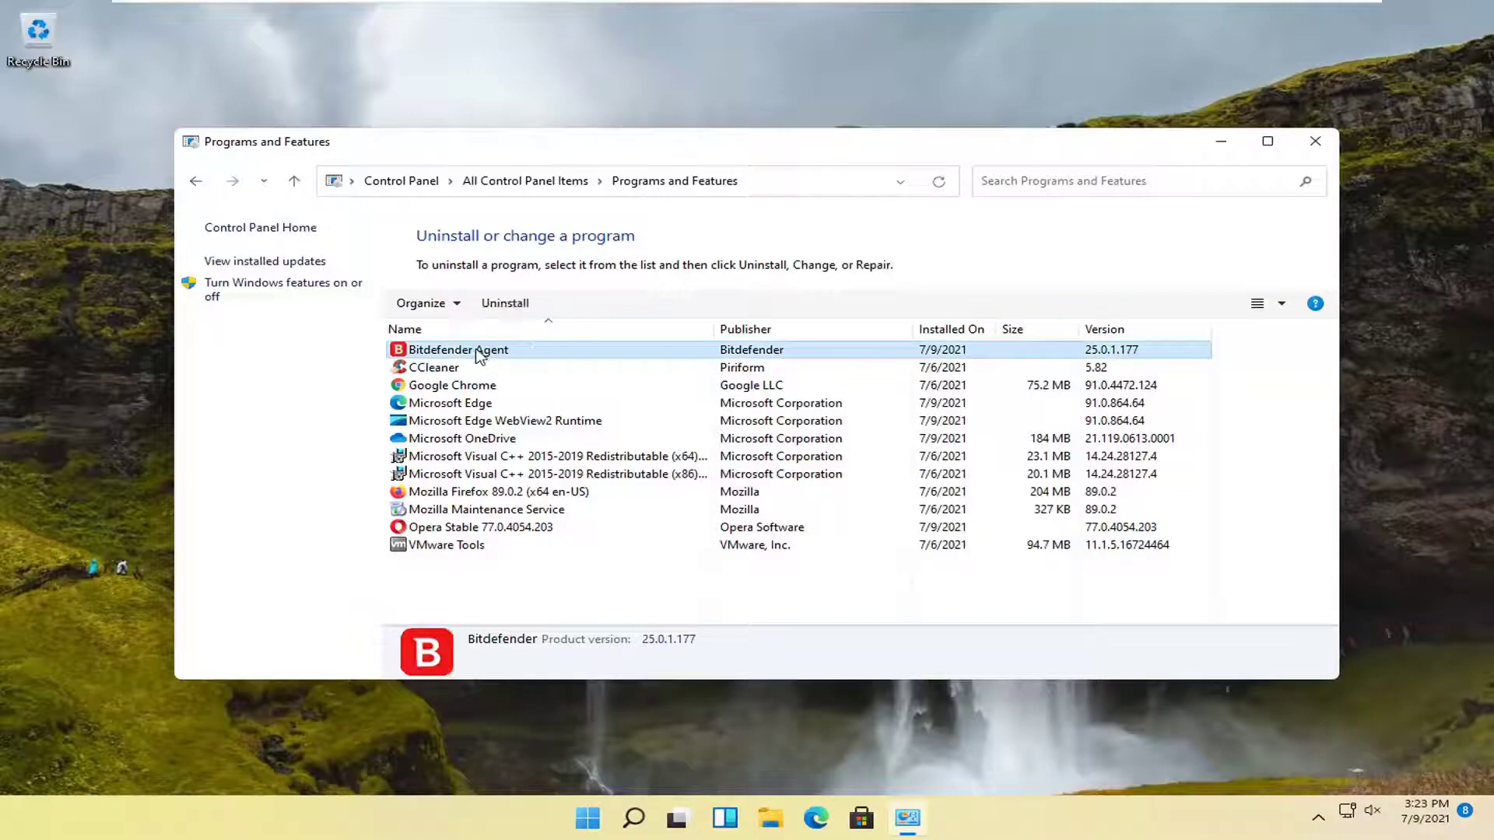
pyautogui.click(505, 303)
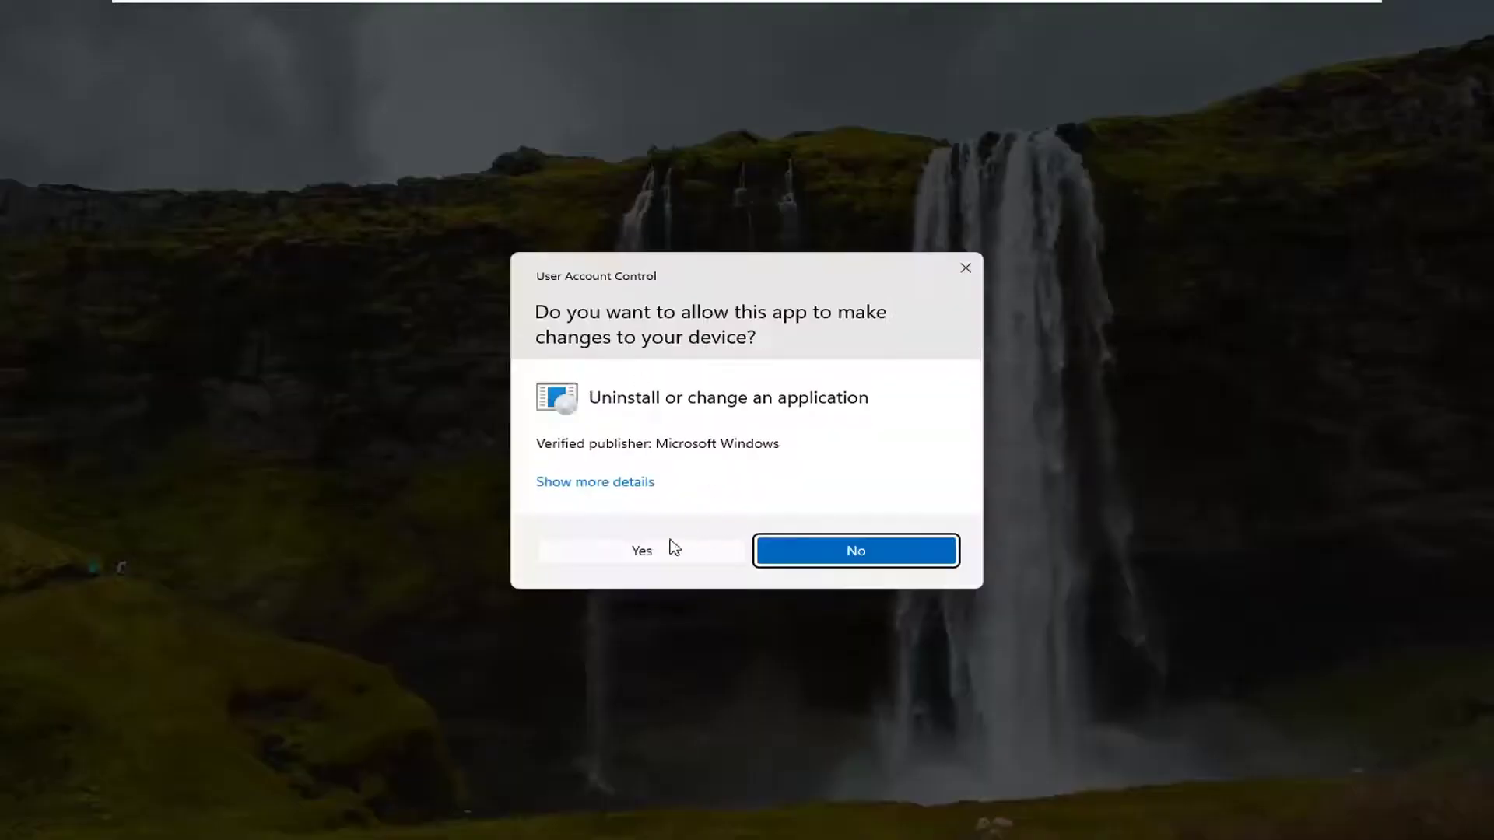
pyautogui.click(667, 551)
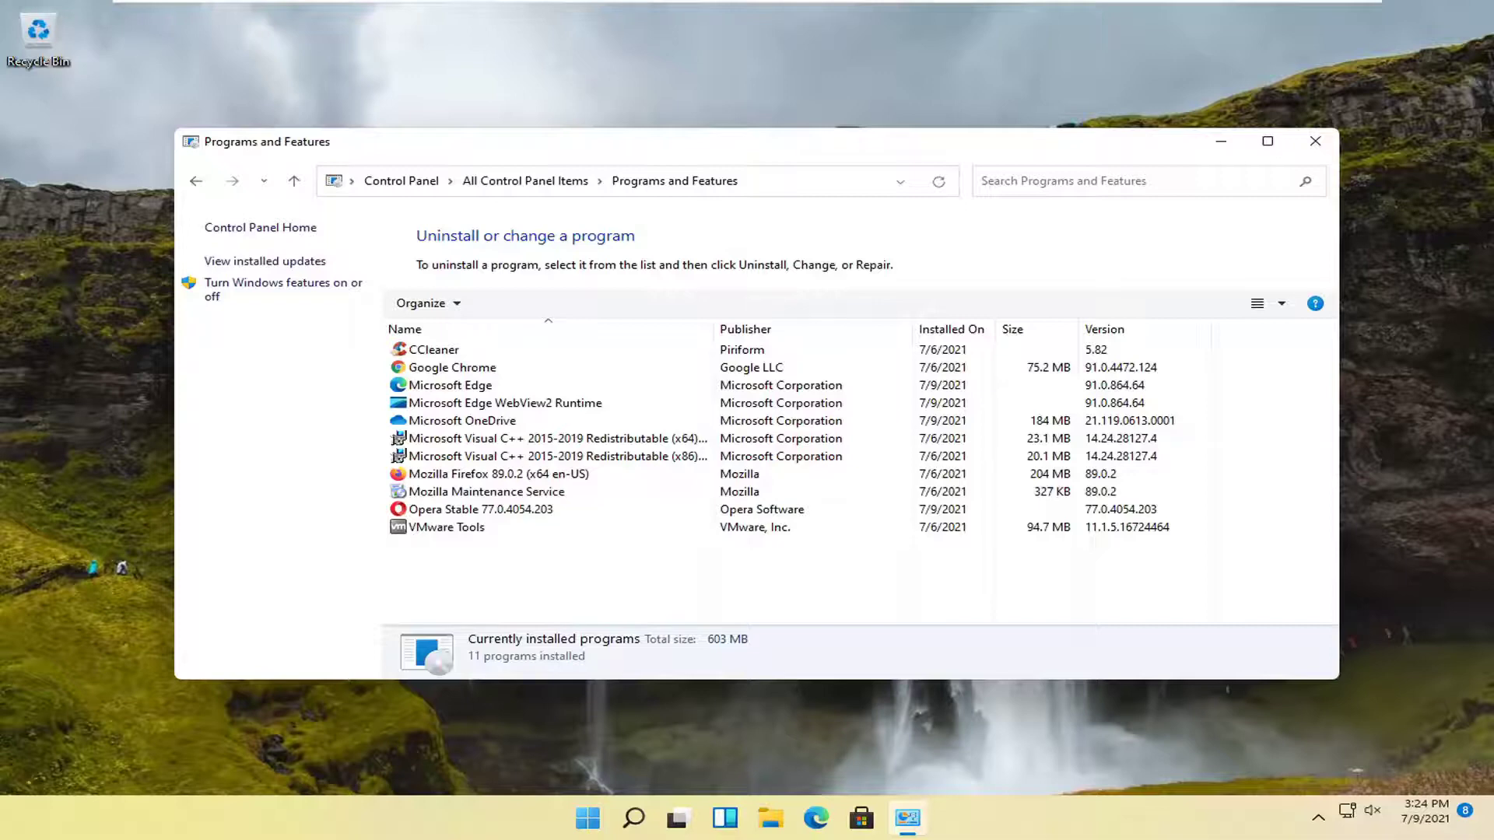
# - Close Programs and Features and bring up the Start button's quick link menu
pyautogui.click(1315, 140)
pyautogui.rightClick(610, 818)
pyautogui.moveTo(591, 744)
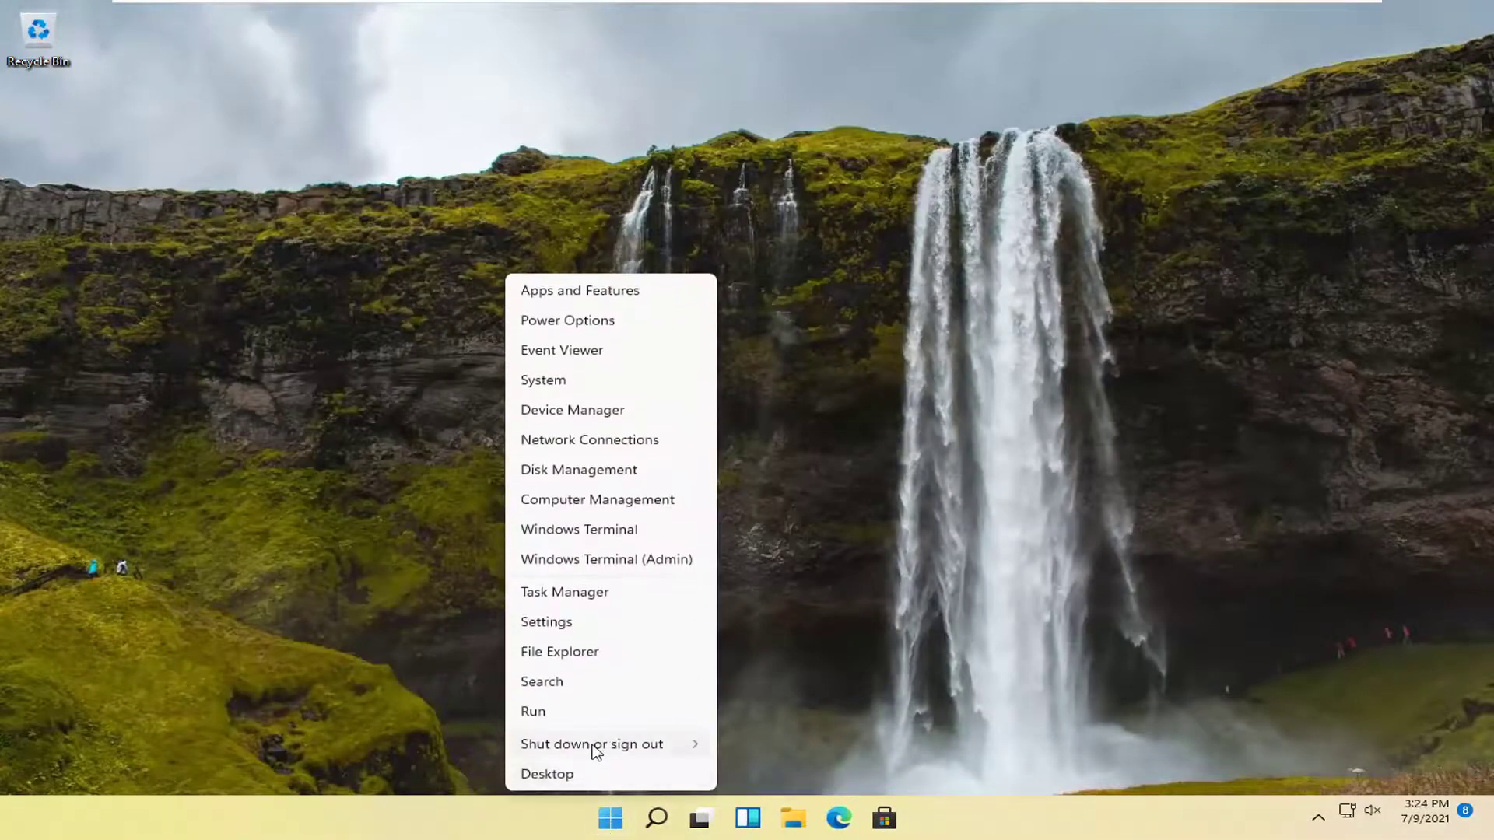